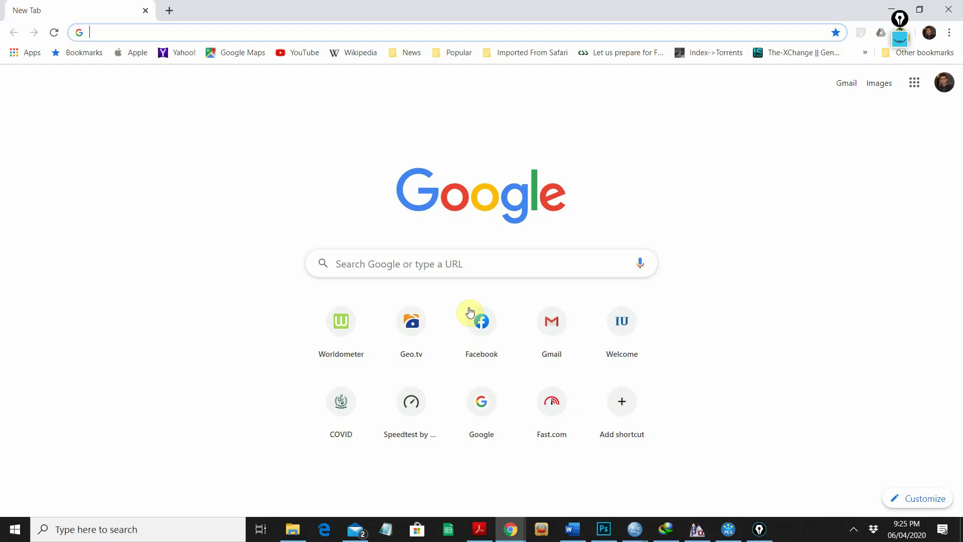
Step: Search Google for 'daniel soper' from the Chrome address bar
{"action": "left_click", "coordinate": [222, 30]}
{"action": "type", "text": "dani"}
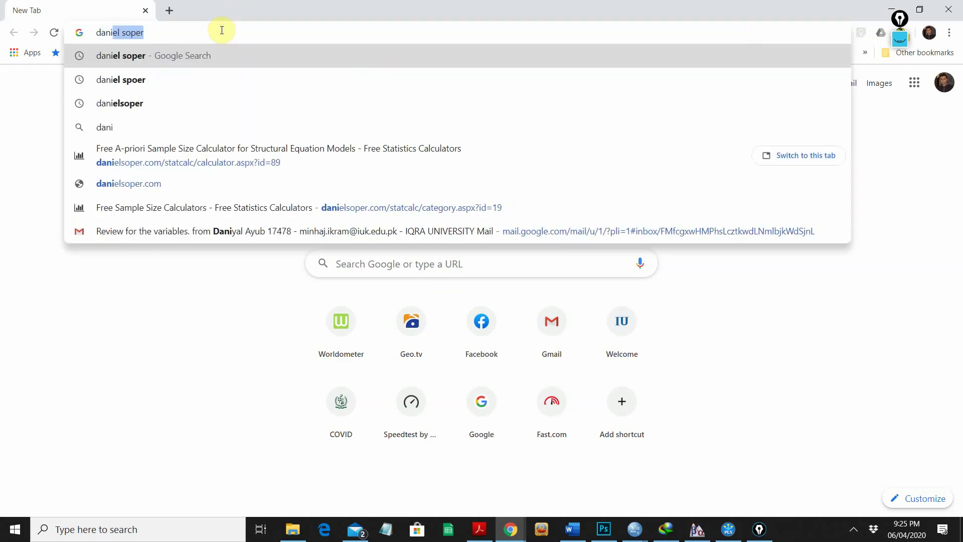
{"action": "type", "text": "el spo"}
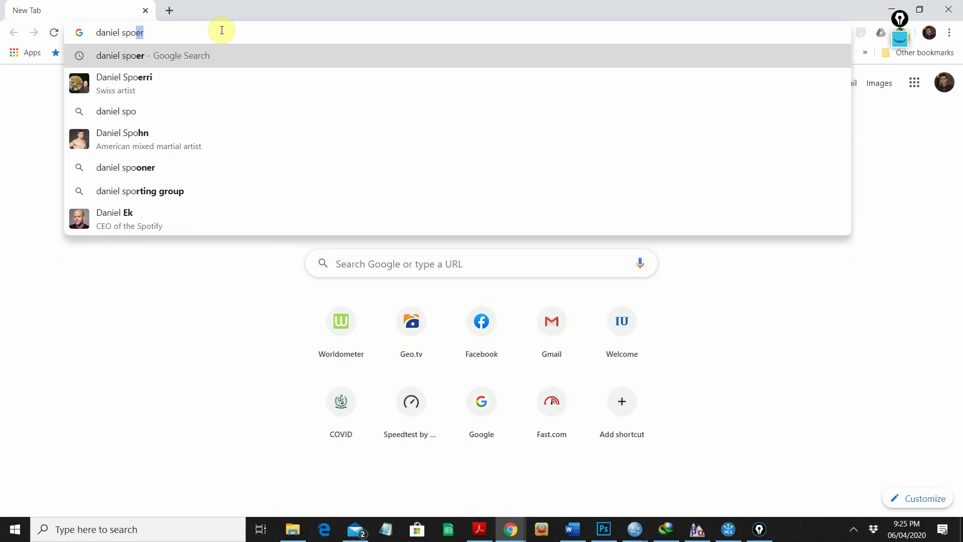
{"action": "key", "text": "BackSpace"}
{"action": "key", "text": "BackSpace"}
{"action": "key", "text": "BackSpace"}
{"action": "type", "text": "oper"}
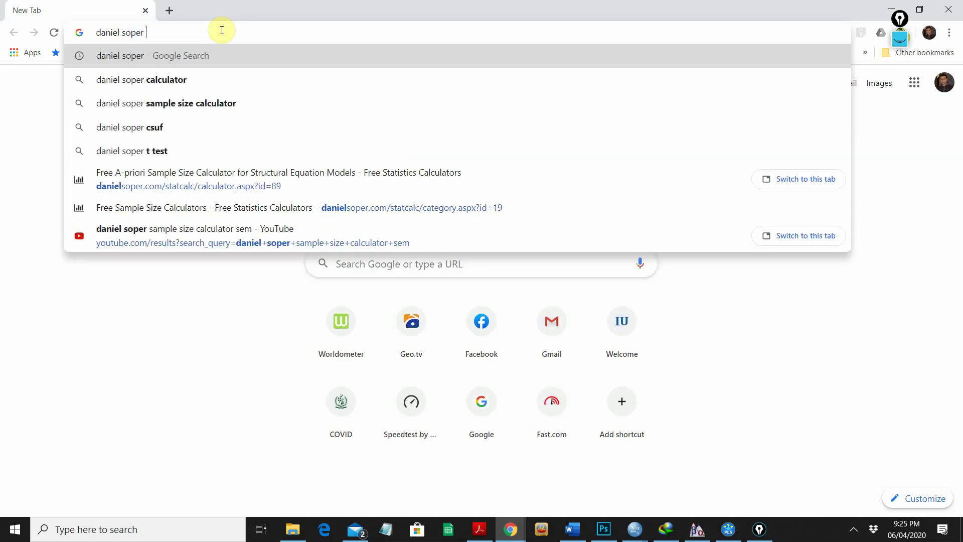
{"action": "key", "text": "Return"}
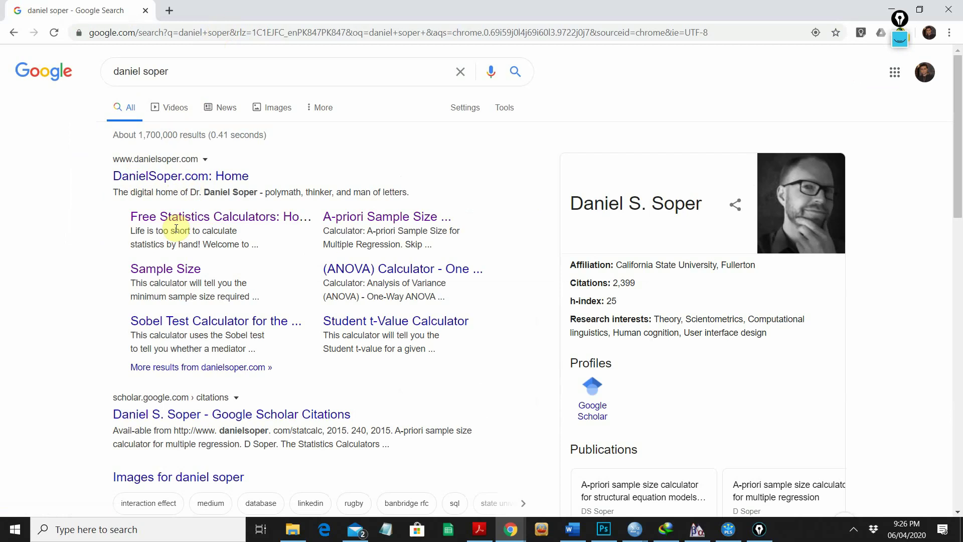
Step: Go to danielsoper.com's Sample Size Calculators and choose the A-priori Sample Size Calculator for Structural Equation Models
{"action": "left_click", "coordinate": [169, 275]}
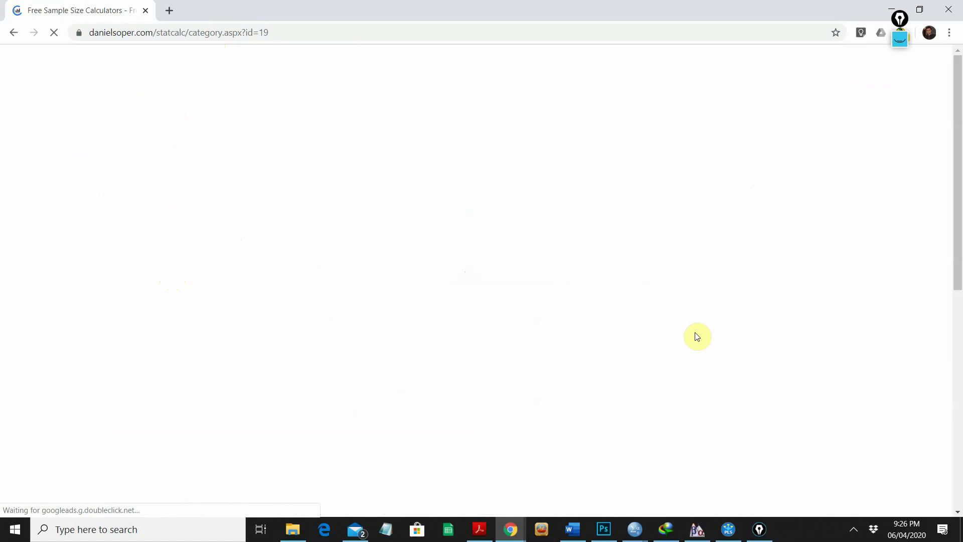
{"action": "scroll", "coordinate": [698, 335], "scroll_direction": "down", "scroll_amount": 3}
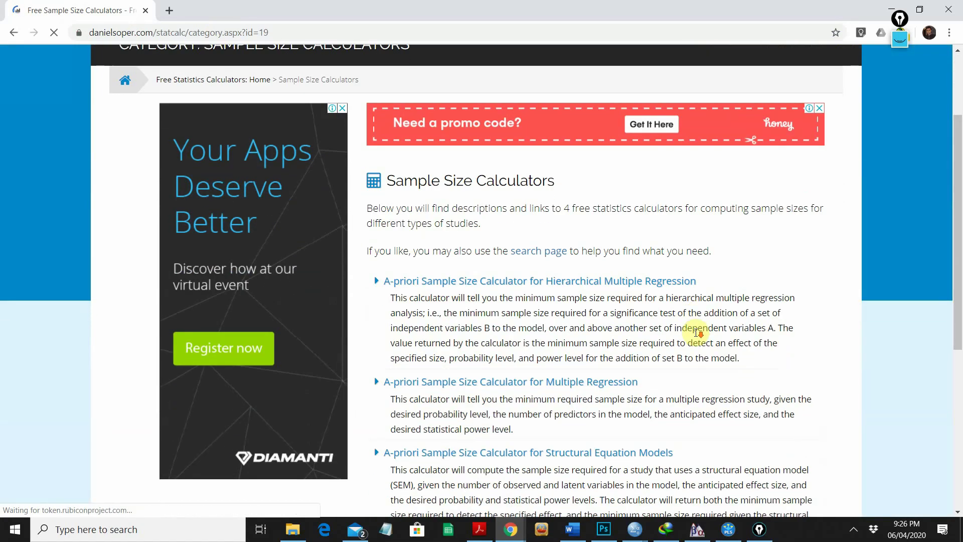
{"action": "scroll", "coordinate": [698, 333], "scroll_direction": "down", "scroll_amount": 2}
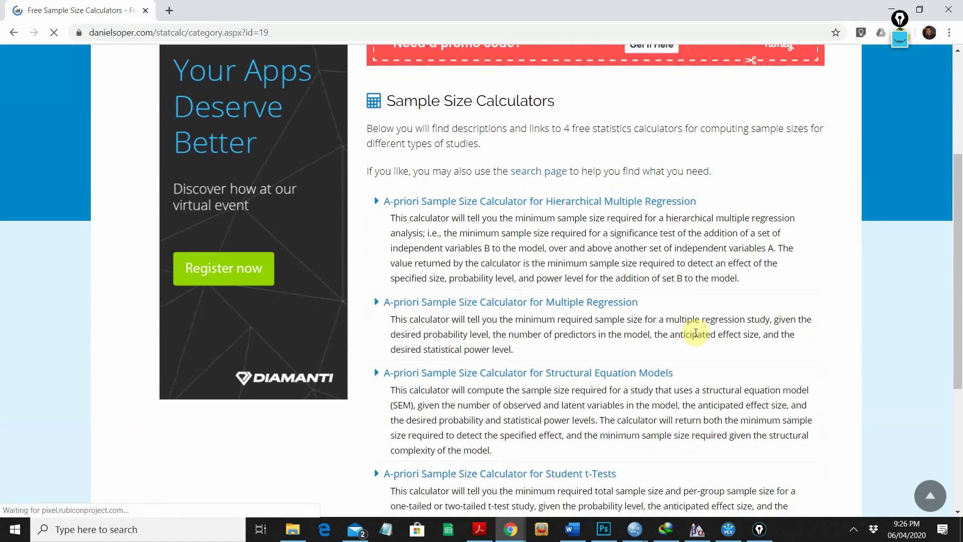
{"action": "scroll", "coordinate": [696, 333], "scroll_direction": "down", "scroll_amount": 1}
{"action": "scroll", "coordinate": [698, 333], "scroll_direction": "down", "scroll_amount": 1}
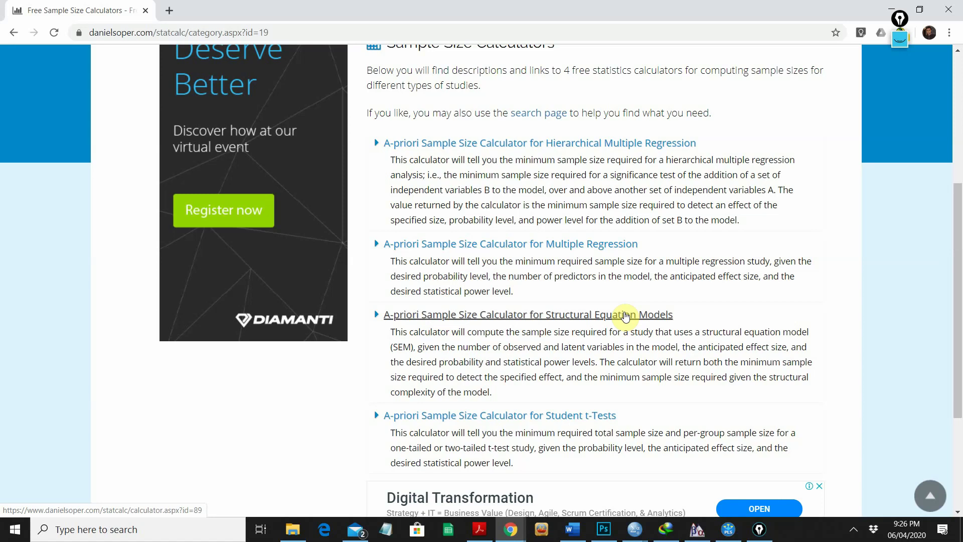
{"action": "left_click", "coordinate": [603, 320]}
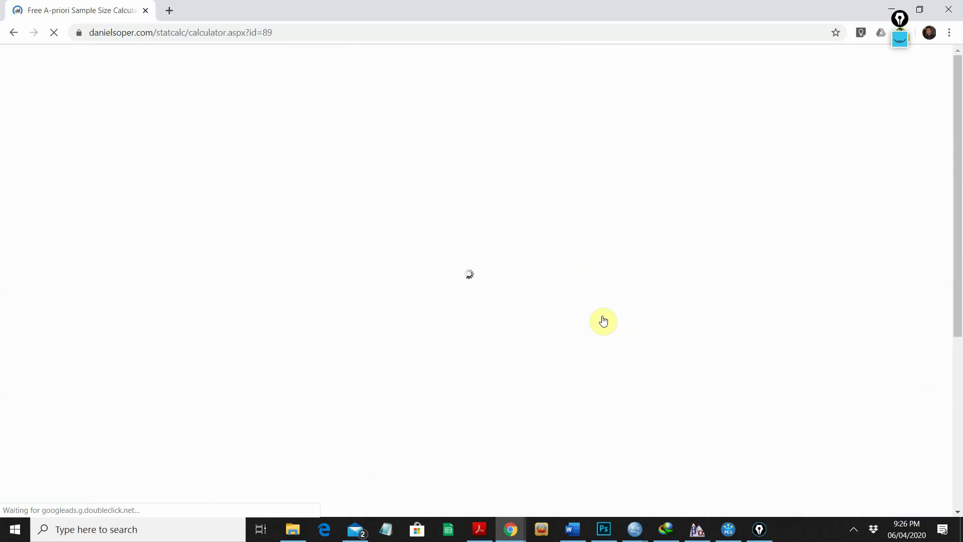
Step: Change the anticipated effect size on the SEM calculator form from 0.1 to 0.3
{"action": "scroll", "coordinate": [603, 322], "scroll_direction": "down", "scroll_amount": 1}
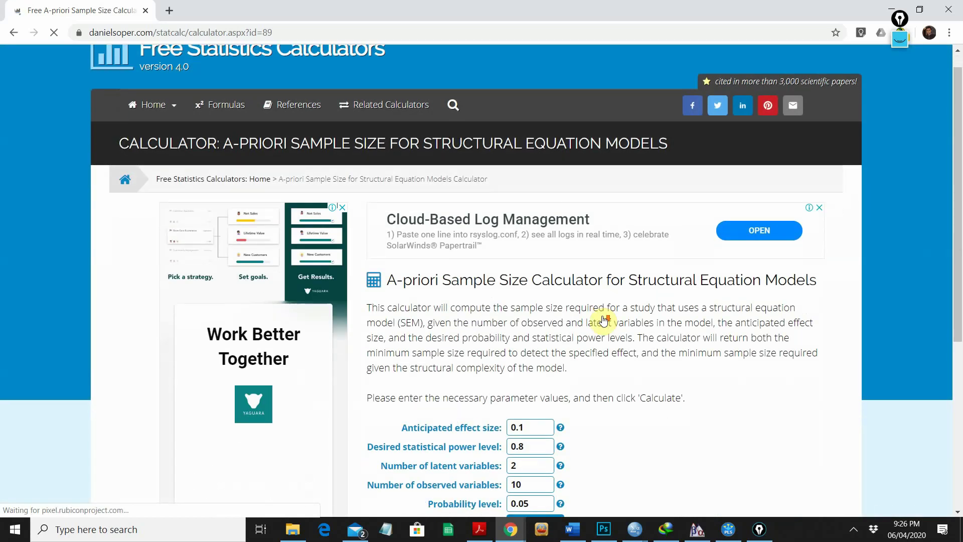
{"action": "scroll", "coordinate": [604, 321], "scroll_direction": "down", "scroll_amount": 4}
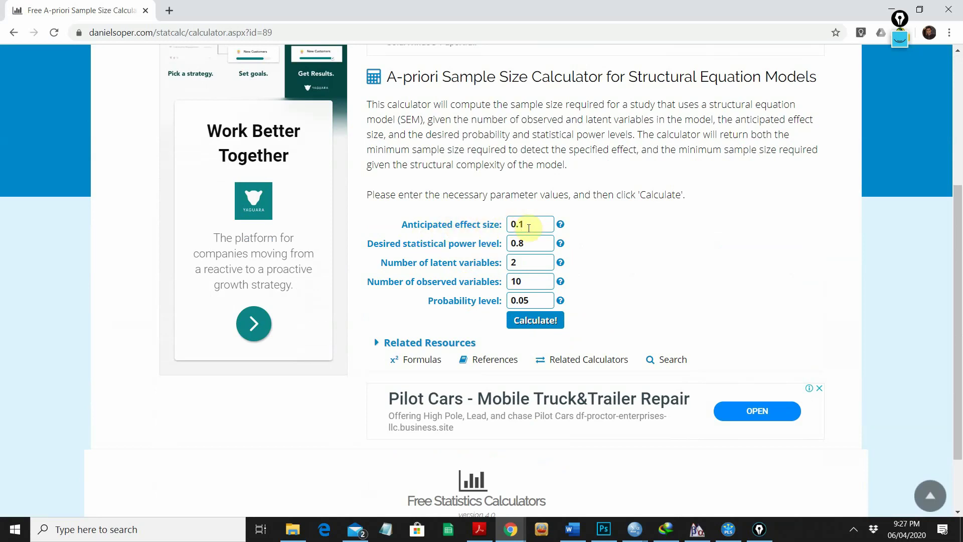
{"action": "mouse_move", "coordinate": [562, 231]}
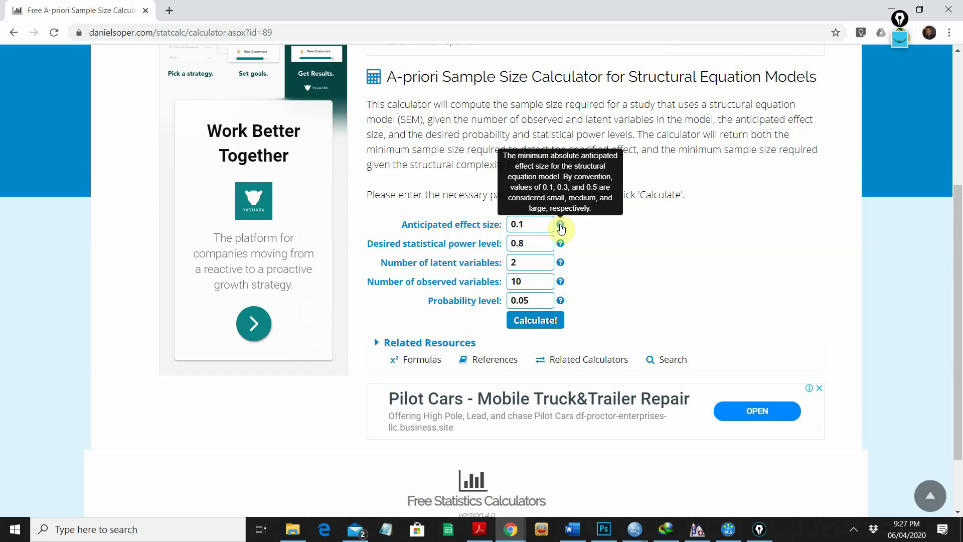
{"action": "left_click", "coordinate": [536, 225]}
{"action": "key", "text": "BackSpace"}
{"action": "type", "text": "3"}
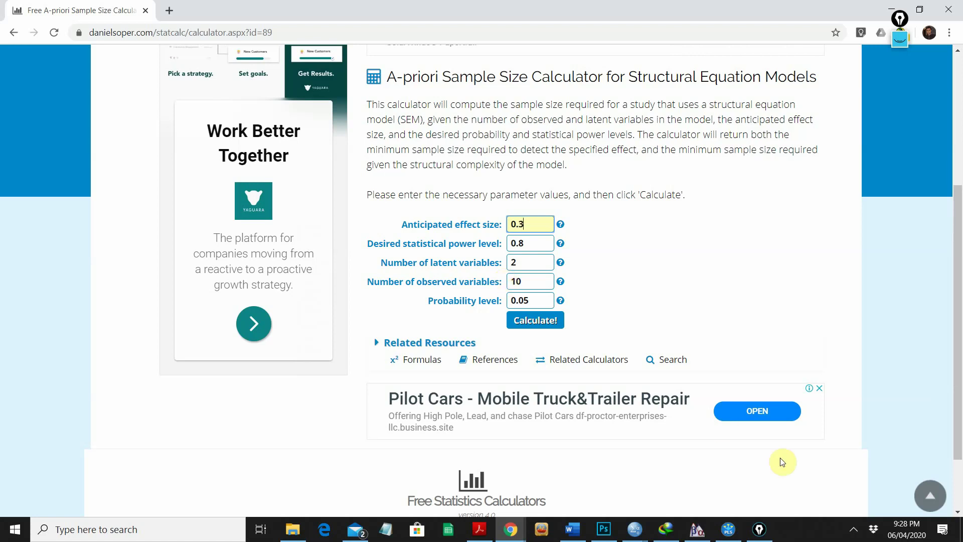
{"action": "left_click", "coordinate": [730, 531]}
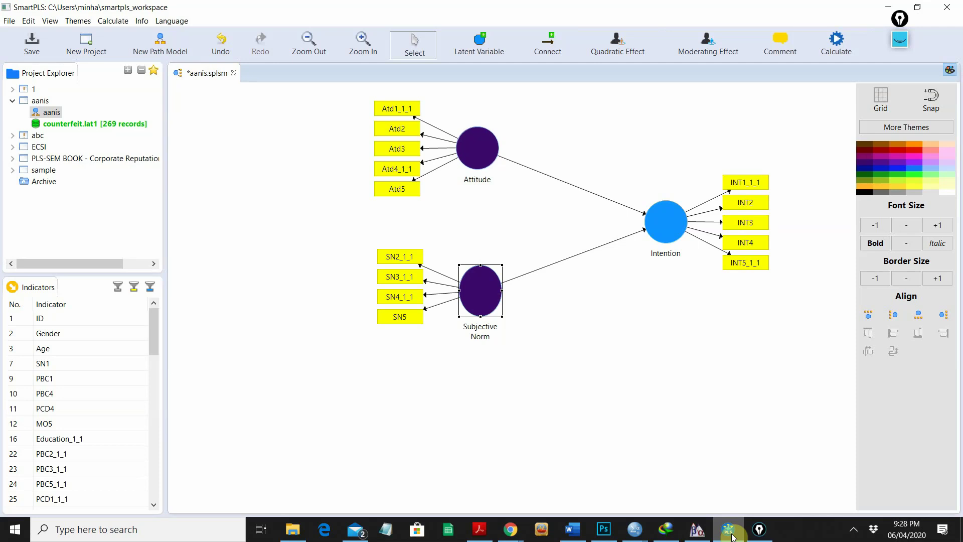
{"action": "left_click", "coordinate": [759, 529]}
{"action": "left_click", "coordinate": [900, 39]}
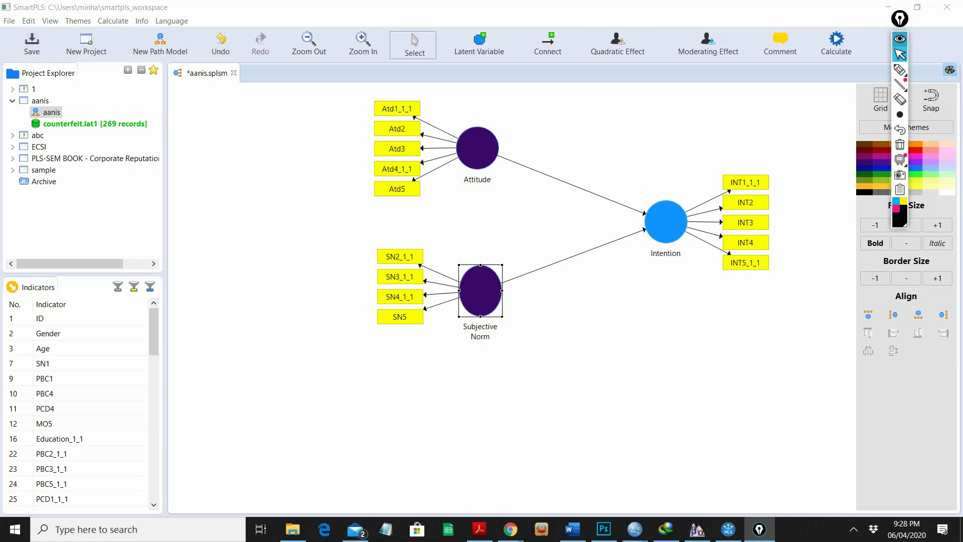
{"action": "left_click", "coordinate": [900, 69]}
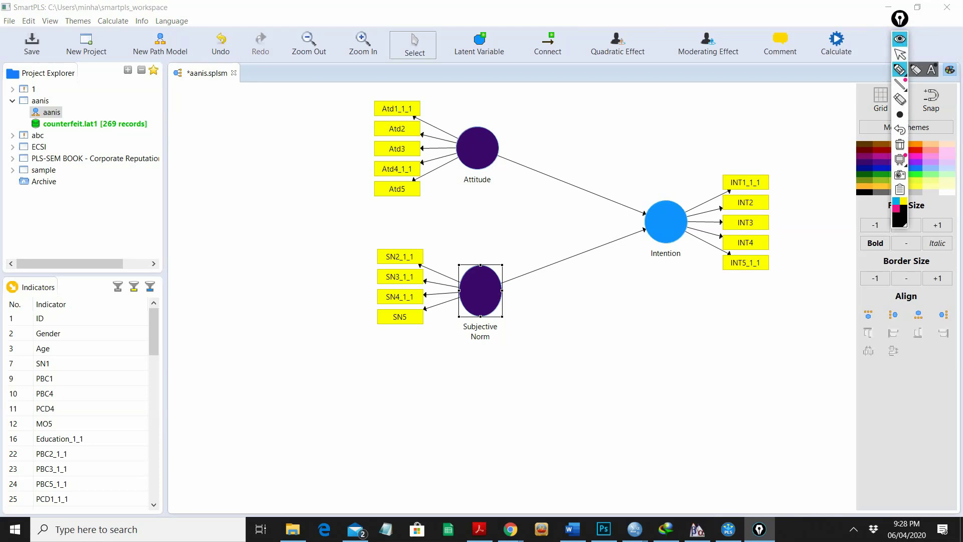
{"action": "left_click_drag", "start_coordinate": [404, 111], "coordinate": [441, 81]}
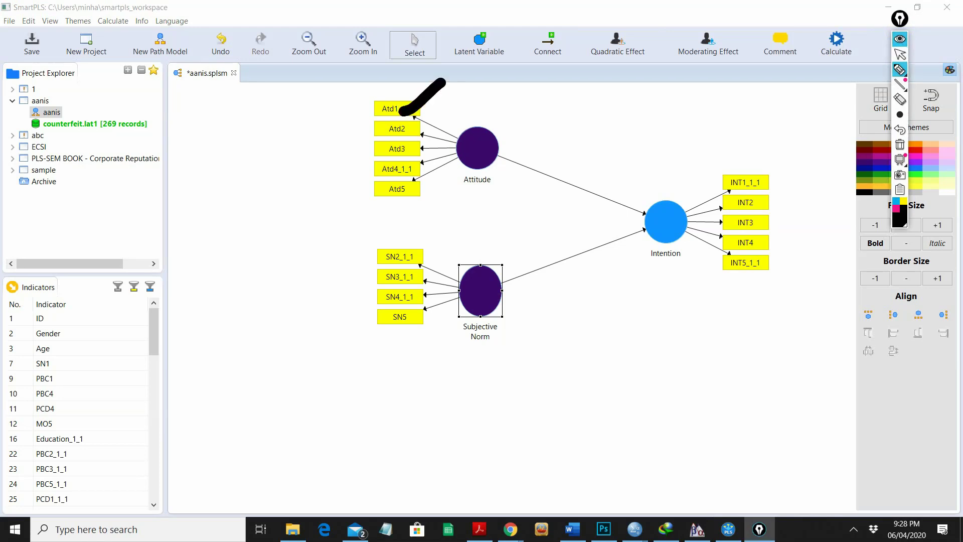
{"action": "mouse_move", "coordinate": [407, 131]}
{"action": "left_mouse_down"}
{"action": "mouse_move", "coordinate": [436, 124]}
{"action": "mouse_move", "coordinate": [441, 107]}
{"action": "left_mouse_up"}
{"action": "mouse_move", "coordinate": [409, 151]}
{"action": "left_mouse_down"}
{"action": "mouse_move", "coordinate": [435, 128]}
{"action": "mouse_move", "coordinate": [429, 149]}
{"action": "left_mouse_up"}
{"action": "left_click_drag", "start_coordinate": [412, 185], "coordinate": [437, 166]}
{"action": "mouse_move", "coordinate": [424, 226]}
{"action": "left_mouse_down"}
{"action": "mouse_move", "coordinate": [403, 261]}
{"action": "mouse_move", "coordinate": [416, 268]}
{"action": "mouse_move", "coordinate": [423, 259]}
{"action": "left_mouse_up"}
{"action": "left_click_drag", "start_coordinate": [406, 296], "coordinate": [417, 287]}
{"action": "left_click_drag", "start_coordinate": [408, 324], "coordinate": [421, 304]}
{"action": "left_click_drag", "start_coordinate": [751, 183], "coordinate": [773, 169]}
{"action": "left_click_drag", "start_coordinate": [755, 207], "coordinate": [773, 189]}
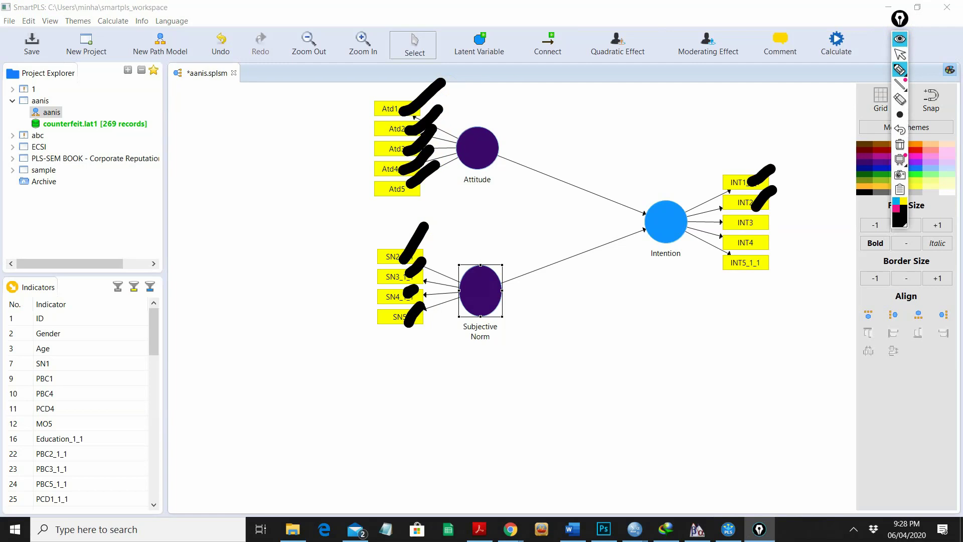
{"action": "left_click_drag", "start_coordinate": [758, 225], "coordinate": [775, 210]}
{"action": "mouse_move", "coordinate": [756, 246]}
{"action": "left_mouse_down"}
{"action": "mouse_move", "coordinate": [767, 234]}
{"action": "mouse_move", "coordinate": [773, 253]}
{"action": "left_mouse_up"}
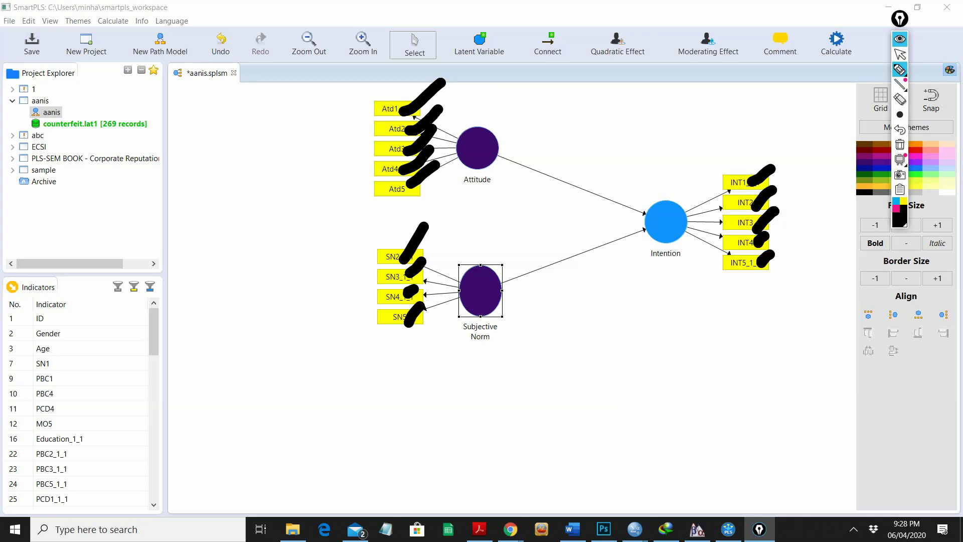
{"action": "mouse_move", "coordinate": [489, 122]}
{"action": "left_mouse_down"}
{"action": "mouse_move", "coordinate": [461, 173]}
{"action": "mouse_move", "coordinate": [525, 173]}
{"action": "mouse_move", "coordinate": [480, 124]}
{"action": "left_mouse_up"}
{"action": "mouse_move", "coordinate": [476, 240]}
{"action": "left_mouse_down"}
{"action": "mouse_move", "coordinate": [469, 329]}
{"action": "mouse_move", "coordinate": [527, 308]}
{"action": "mouse_move", "coordinate": [483, 251]}
{"action": "mouse_move", "coordinate": [471, 253]}
{"action": "left_mouse_up"}
{"action": "mouse_move", "coordinate": [652, 188]}
{"action": "left_mouse_down"}
{"action": "mouse_move", "coordinate": [697, 251]}
{"action": "mouse_move", "coordinate": [662, 195]}
{"action": "left_mouse_up"}
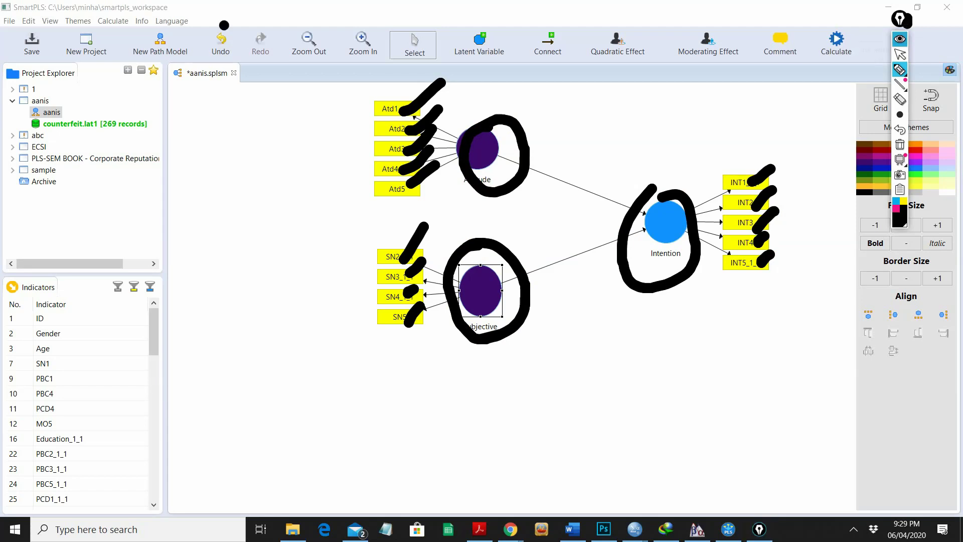
{"action": "left_click", "coordinate": [900, 38]}
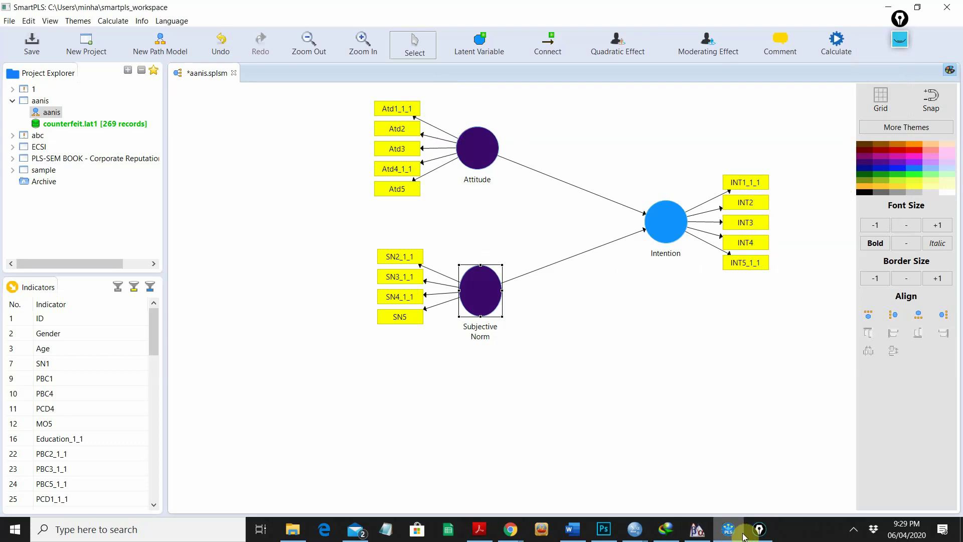
{"action": "mouse_move", "coordinate": [511, 530]}
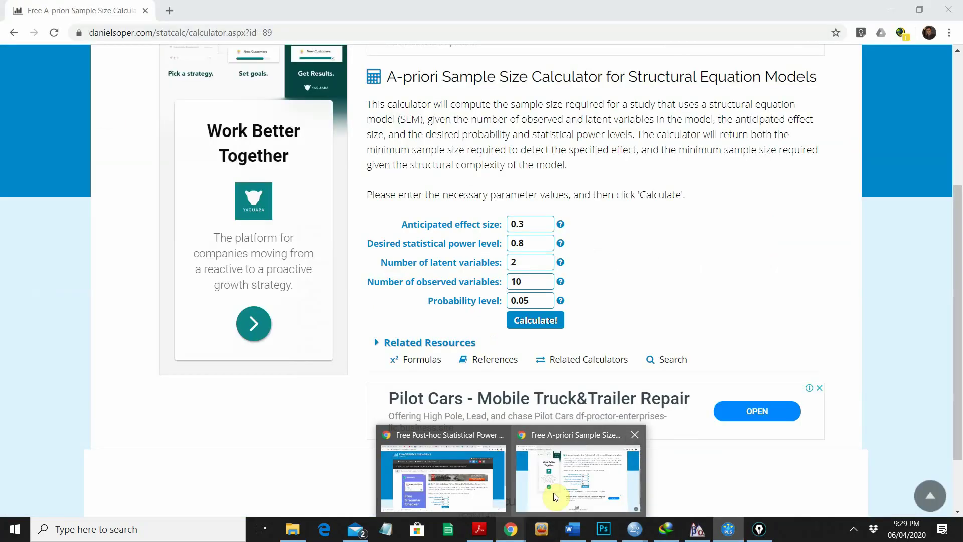
Step: Back on the SEM calculator tab, set 3 latent variables and 14 observed variables
{"action": "left_click", "coordinate": [553, 493]}
{"action": "left_click", "coordinate": [528, 262]}
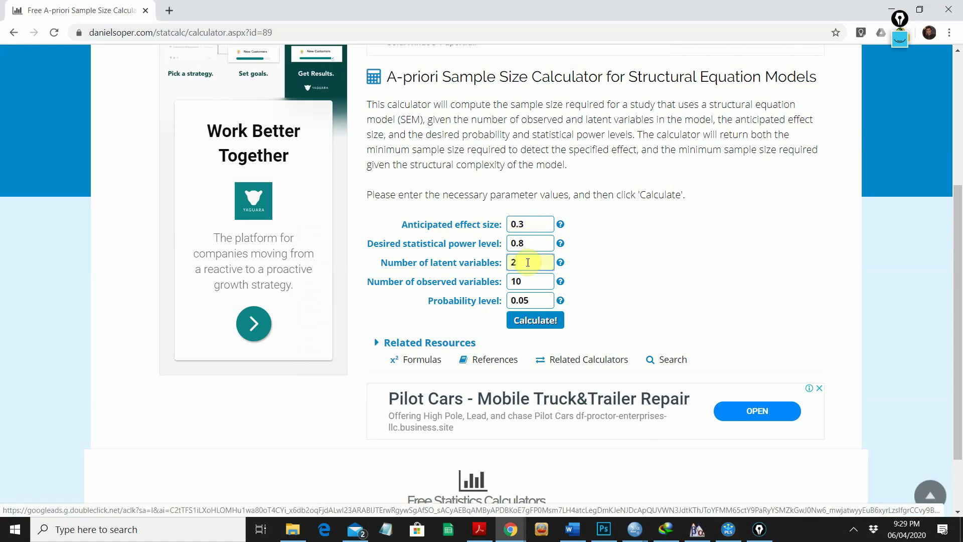
{"action": "key", "text": "BackSpace"}
{"action": "type", "text": "3"}
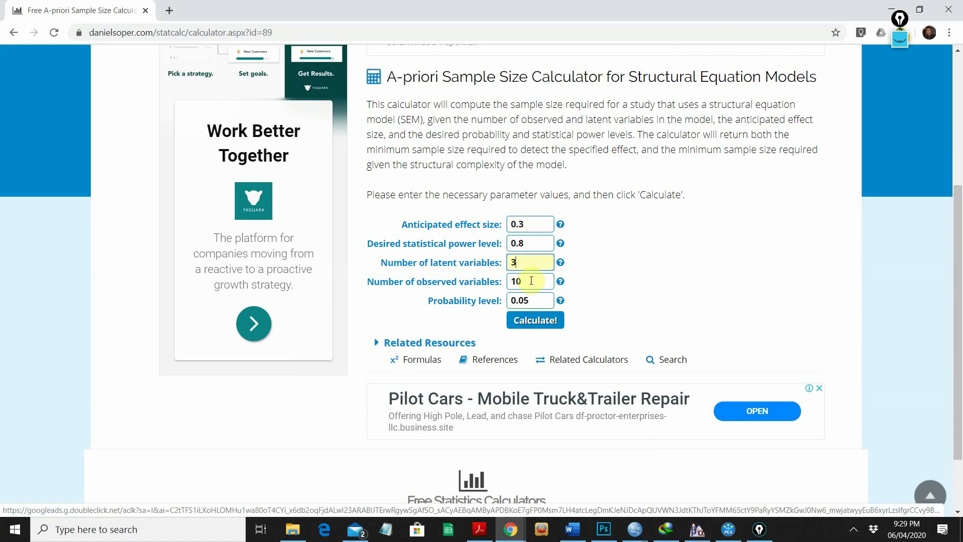
{"action": "left_click", "coordinate": [531, 281]}
{"action": "key", "text": "BackSpace"}
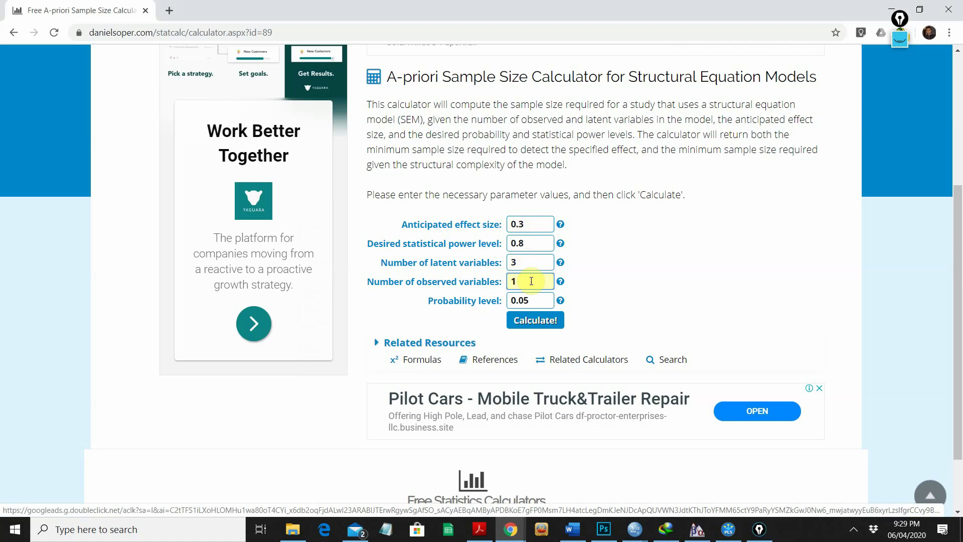
{"action": "type", "text": "4"}
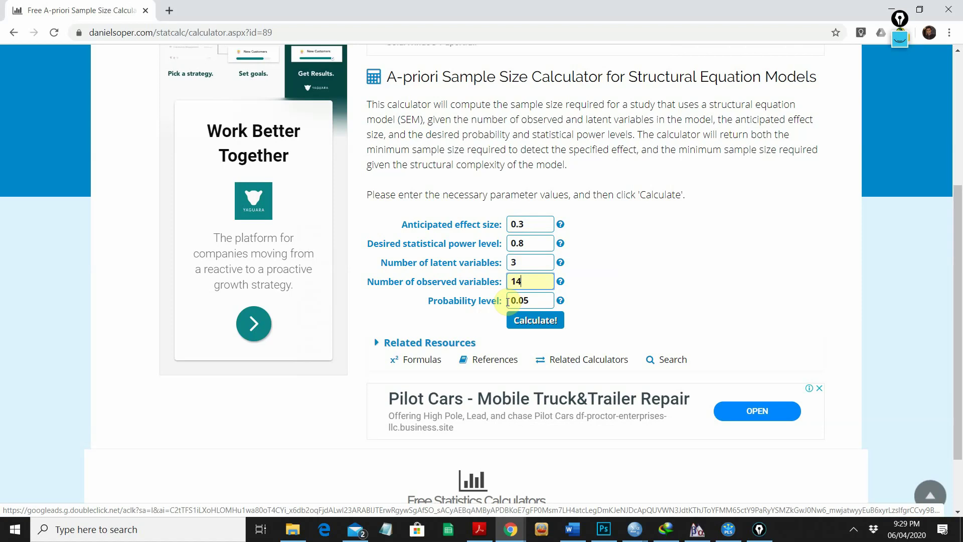
Step: Re-enter the probability level as 0.05, correcting a mistyped digit
{"action": "left_click", "coordinate": [532, 301]}
{"action": "key", "text": "BackSpace"}
{"action": "key", "text": "BackSpace"}
{"action": "type", "text": "1"}
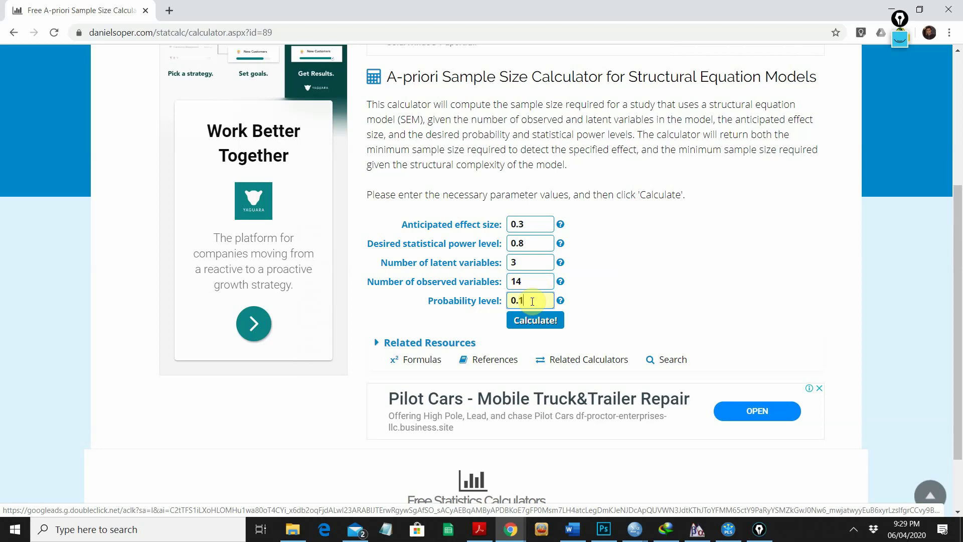
{"action": "key", "text": "BackSpace"}
{"action": "type", "text": "05"}
Step: Calculate and review the results: minimum 119 for the effect, 89 for model structure, 119 recommended
{"action": "left_click", "coordinate": [525, 321]}
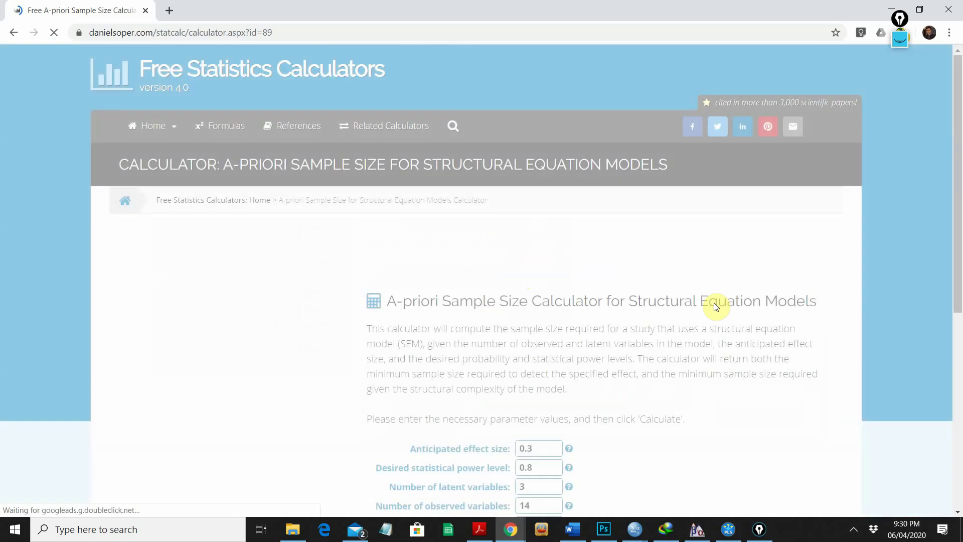
{"action": "scroll", "coordinate": [714, 303], "scroll_direction": "down", "scroll_amount": 4}
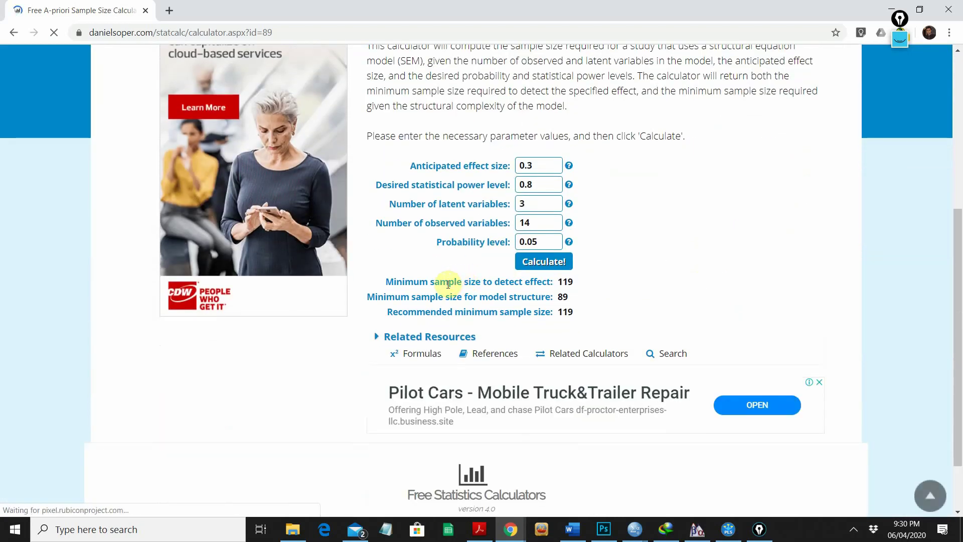
{"action": "scroll", "coordinate": [477, 280], "scroll_direction": "up", "scroll_amount": 1}
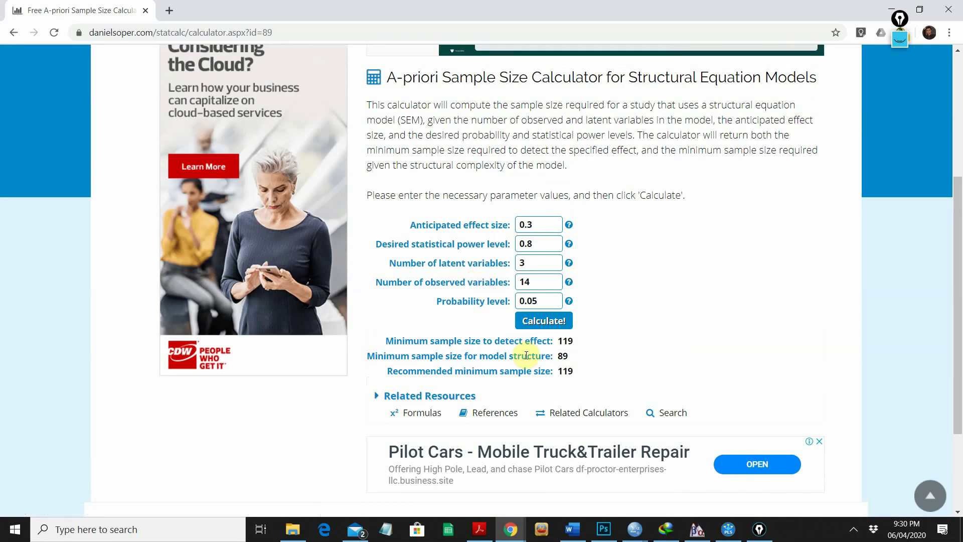
{"action": "scroll", "coordinate": [524, 354], "scroll_direction": "down", "scroll_amount": 2}
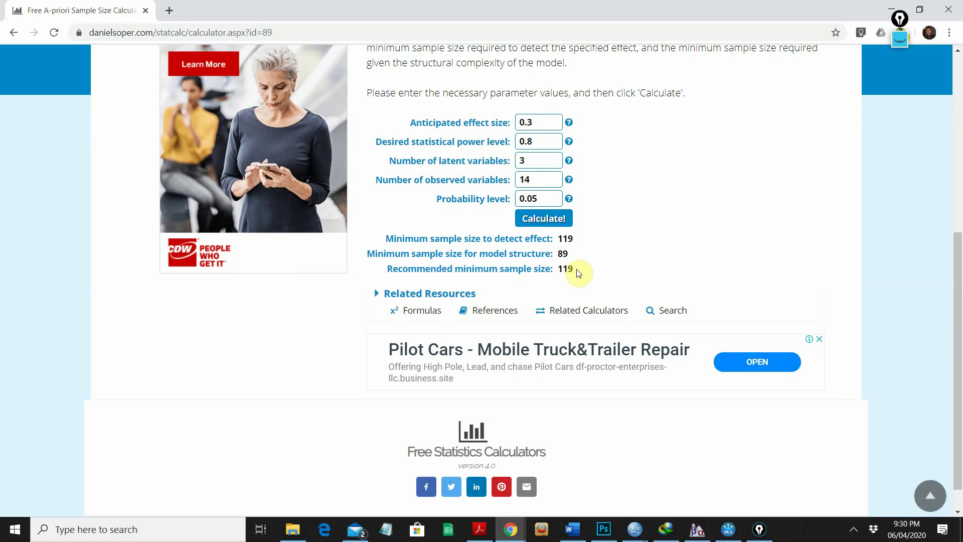
{"action": "scroll", "coordinate": [578, 274], "scroll_direction": "down", "scroll_amount": 1}
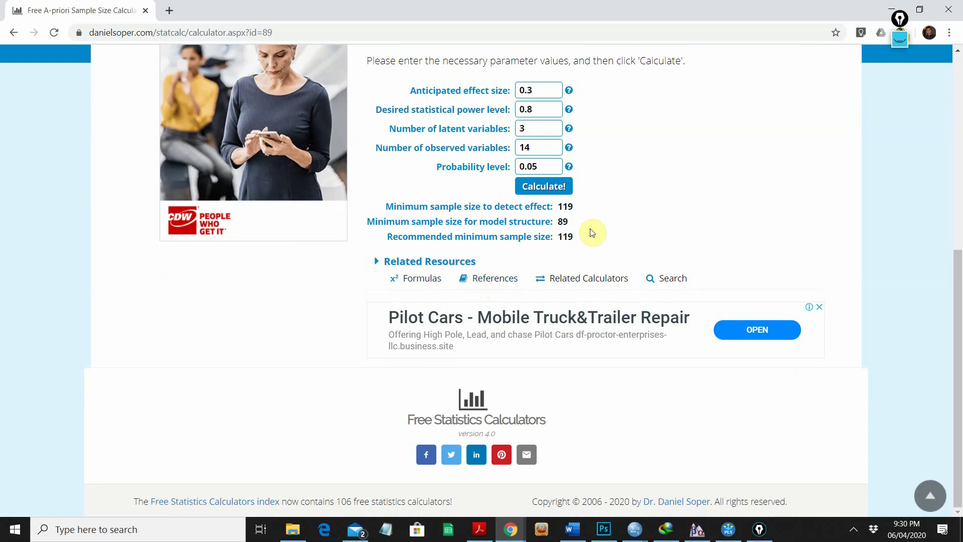
{"action": "scroll", "coordinate": [592, 232], "scroll_direction": "up", "scroll_amount": 1}
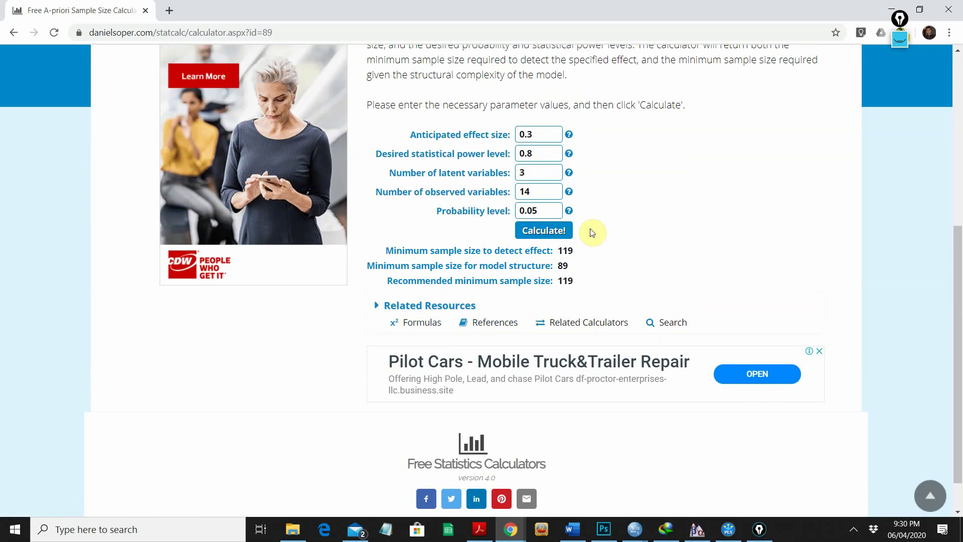